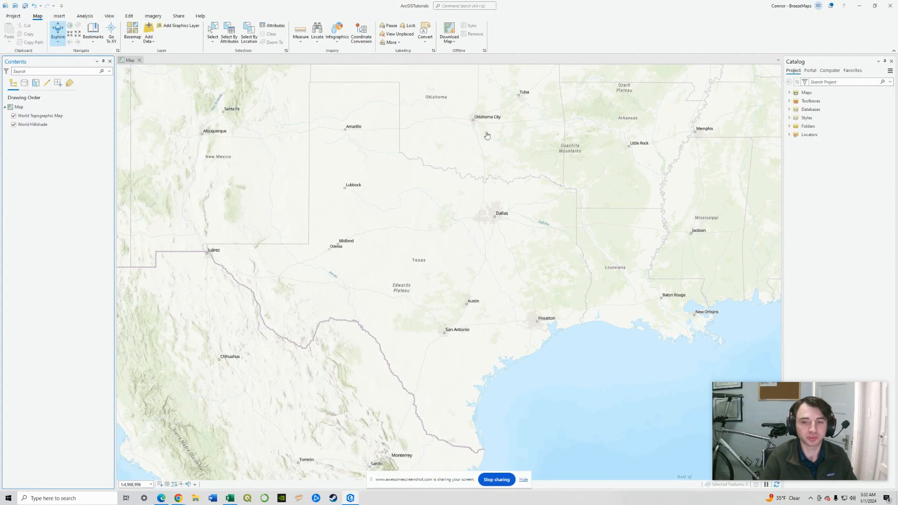
{"action": "scroll", "coordinate": [388, 232], "scroll_direction": "down", "scroll_amount": 1}
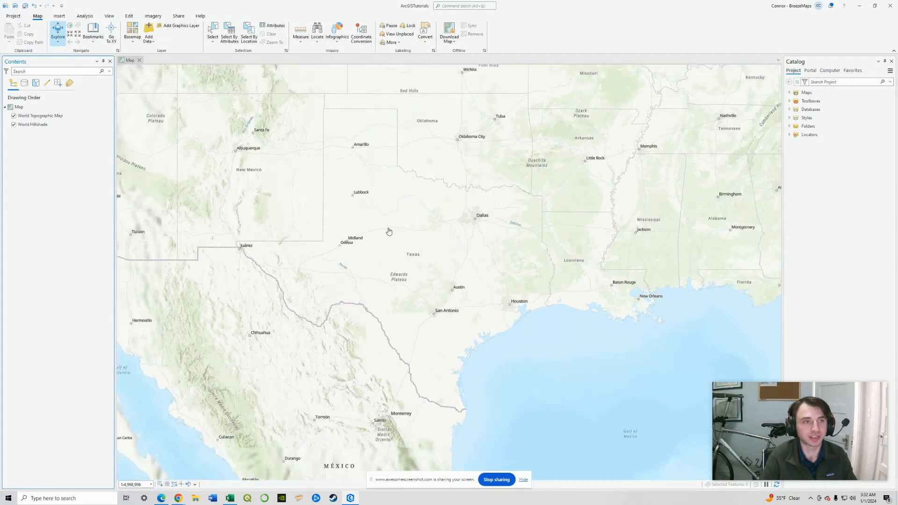
{"action": "scroll", "coordinate": [388, 232], "scroll_direction": "down", "scroll_amount": 1}
{"action": "left_click_drag", "start_coordinate": [377, 215], "coordinate": [395, 243]}
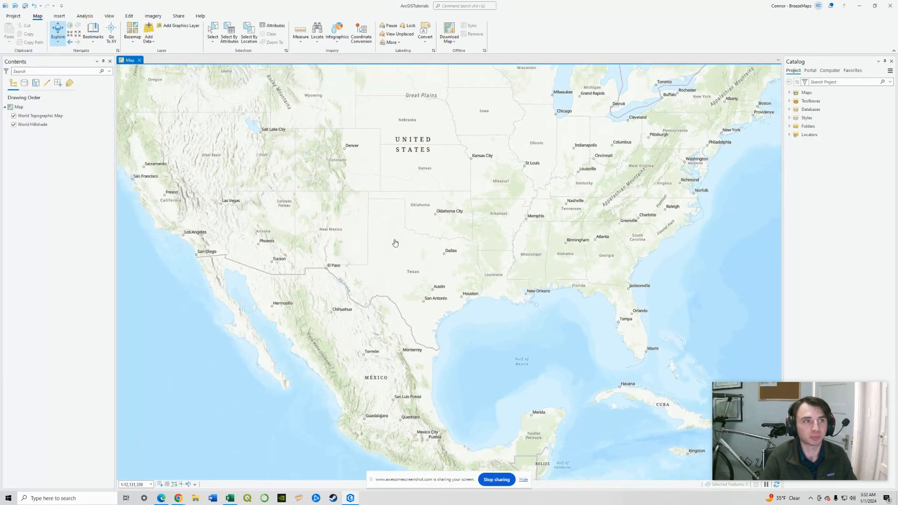
{"action": "scroll", "coordinate": [466, 232], "scroll_direction": "up", "scroll_amount": 1}
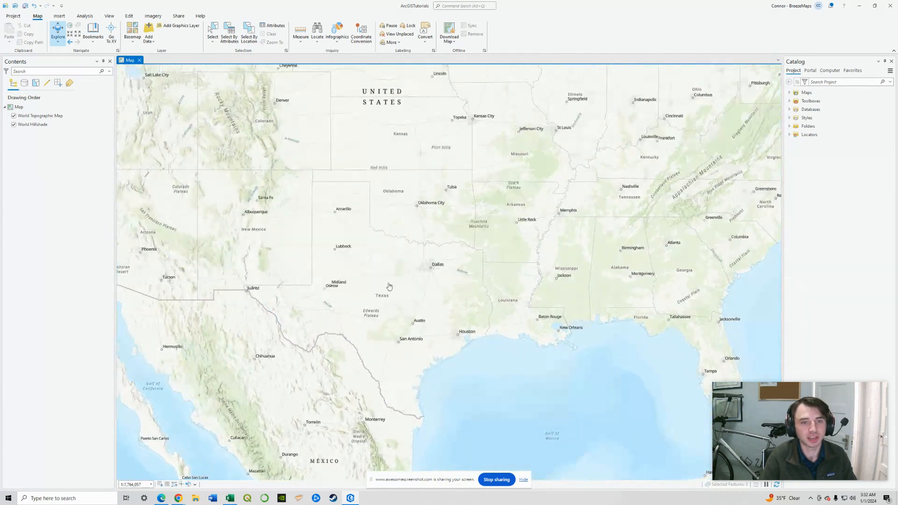
{"action": "scroll", "coordinate": [389, 286], "scroll_direction": "up", "scroll_amount": 1}
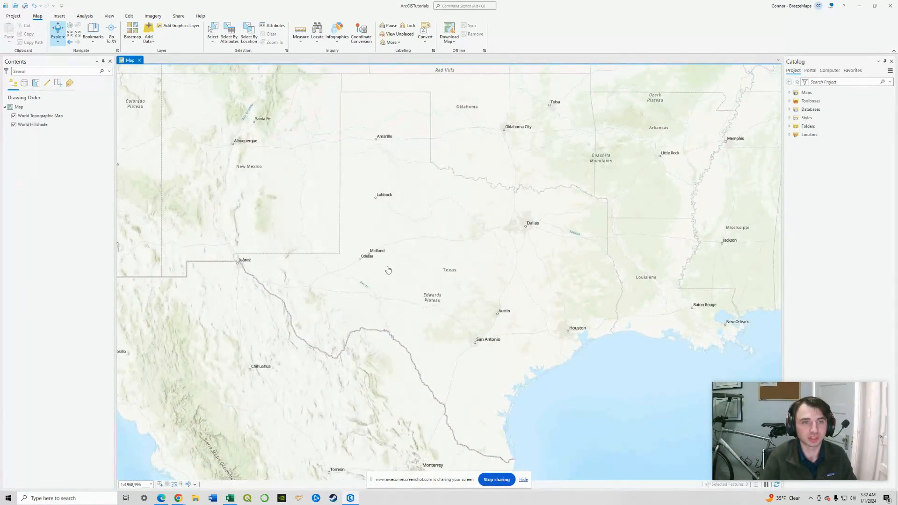
{"action": "left_click_drag", "start_coordinate": [493, 262], "coordinate": [491, 252]}
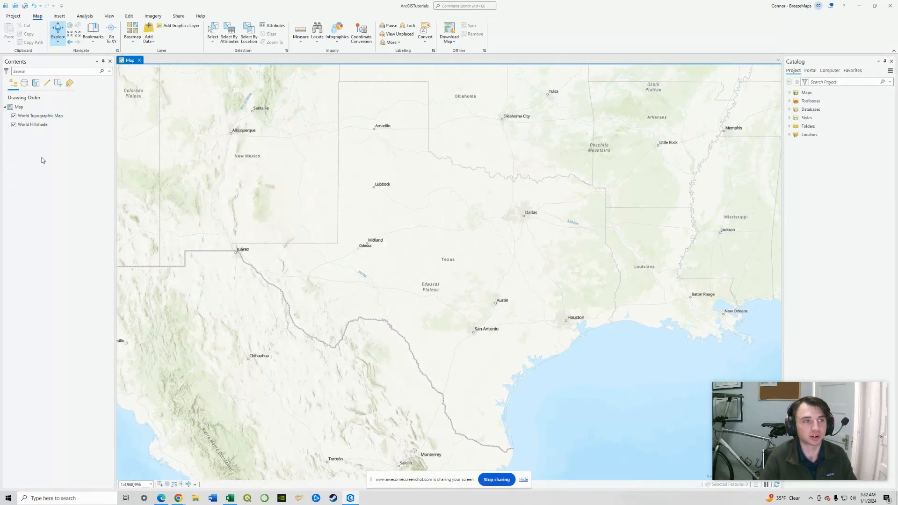
Search the geoprocessing tools for Create Feature Class and open that tool.
{"action": "double_click", "coordinate": [87, 17]}
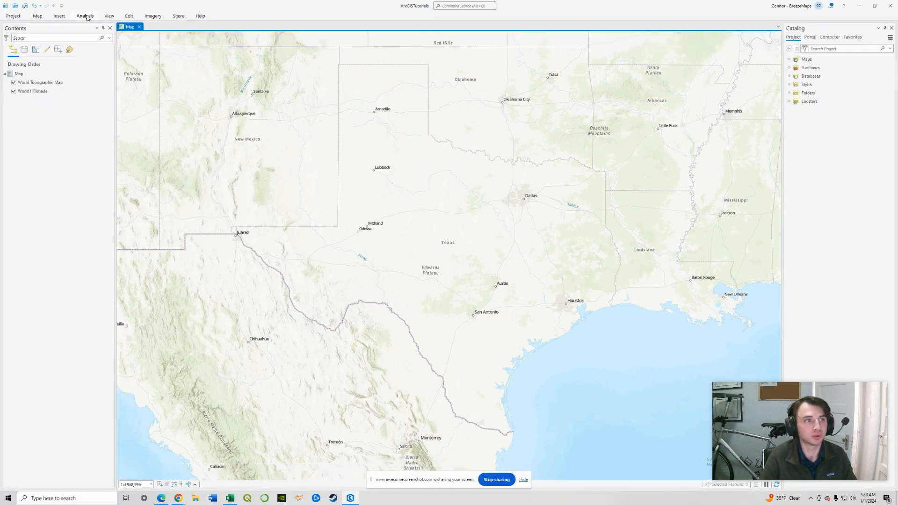
{"action": "left_click", "coordinate": [86, 17]}
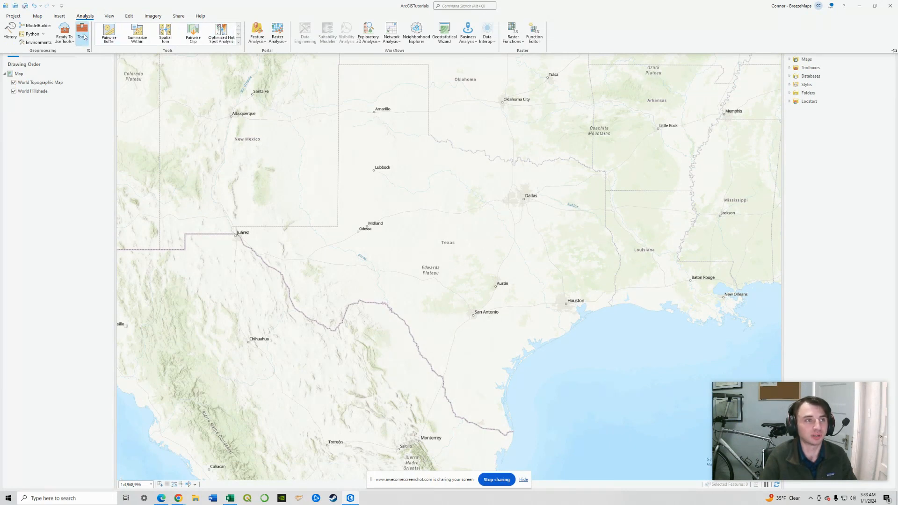
{"action": "left_click", "coordinate": [109, 16]}
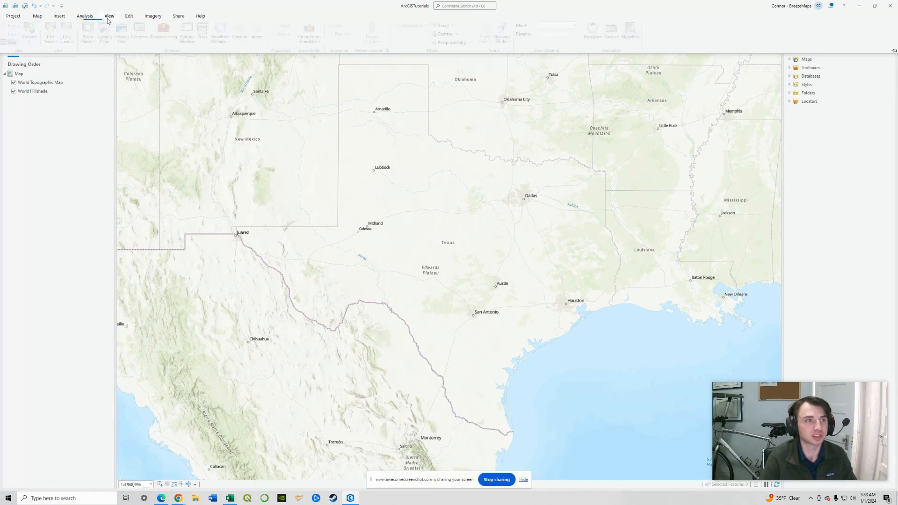
{"action": "left_click", "coordinate": [167, 29]}
{"action": "left_click", "coordinate": [84, 16]}
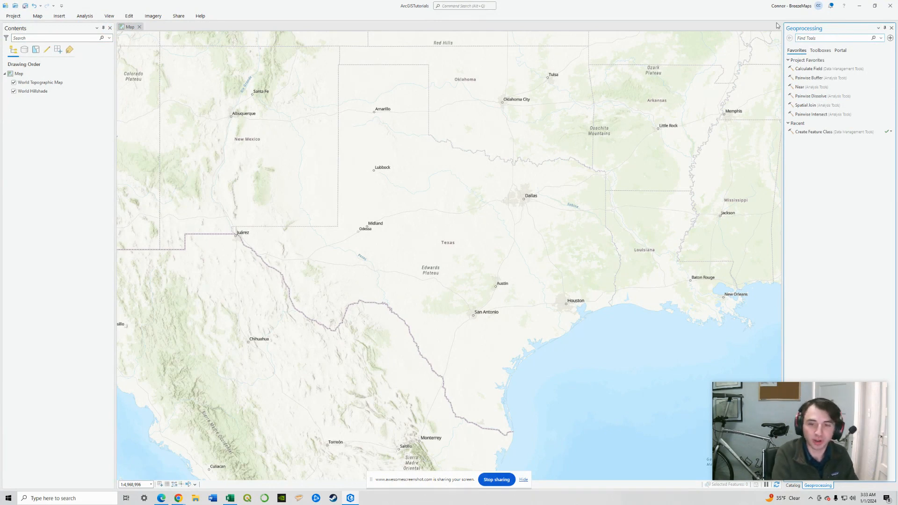
{"action": "type", "text": "Create"}
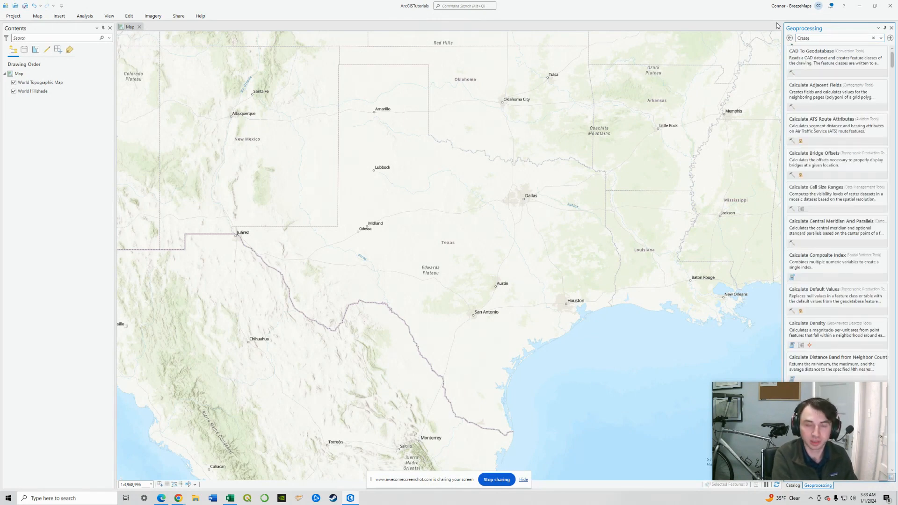
{"action": "type", "text": " Feature Class"}
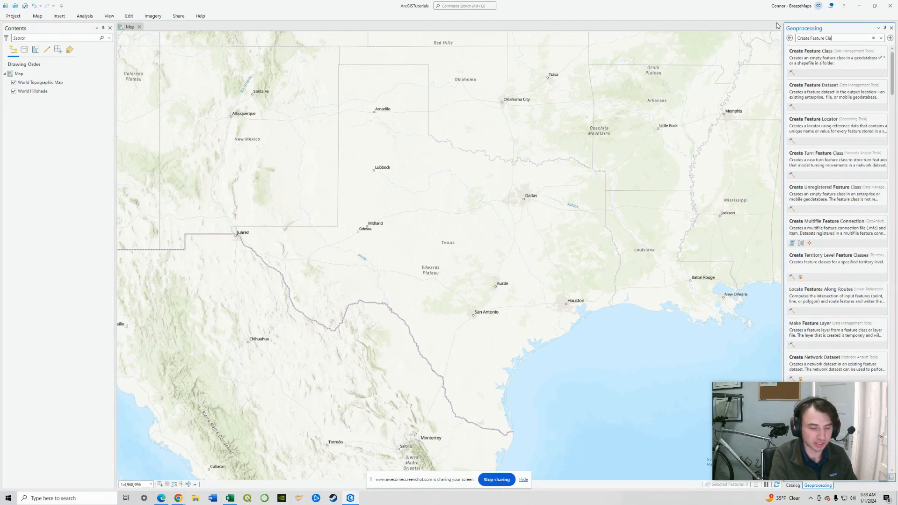
{"action": "left_click", "coordinate": [846, 61]}
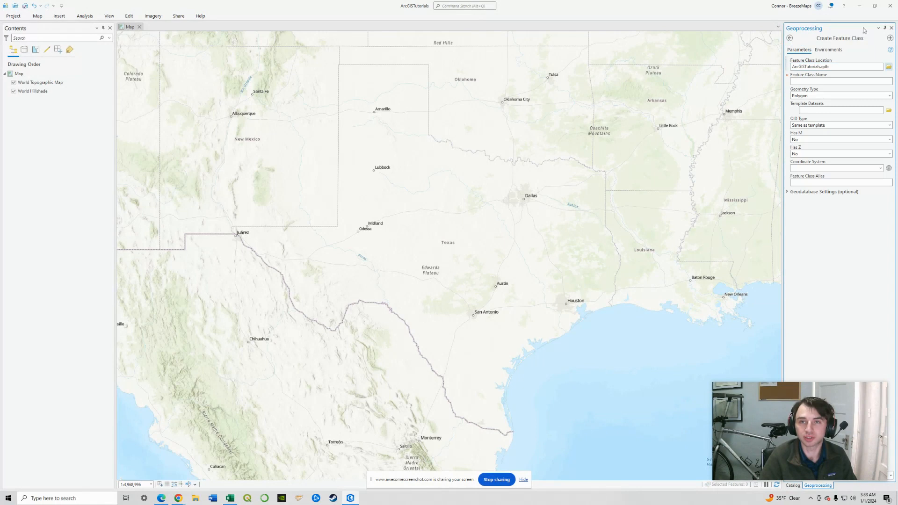
Name the new feature class Polygon1 and keep Polygon as its geometry type.
{"action": "left_click", "coordinate": [832, 81]}
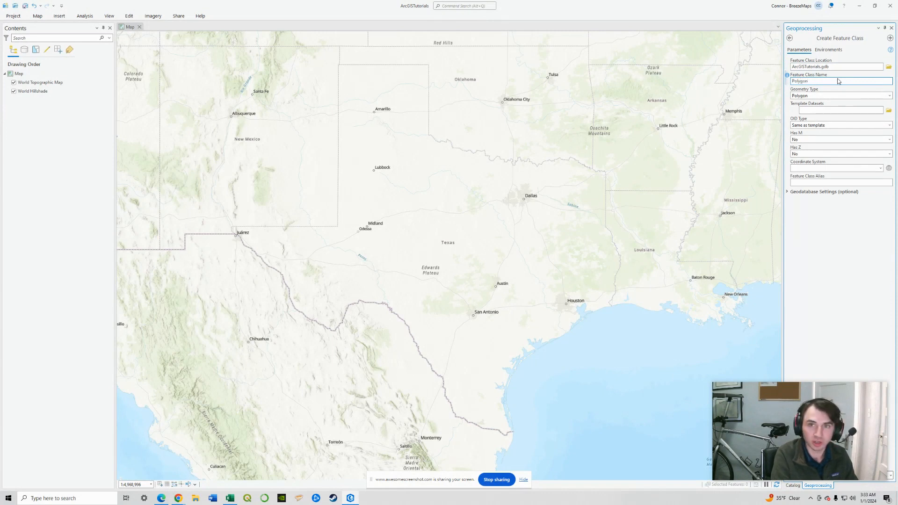
{"action": "left_click", "coordinate": [812, 95]}
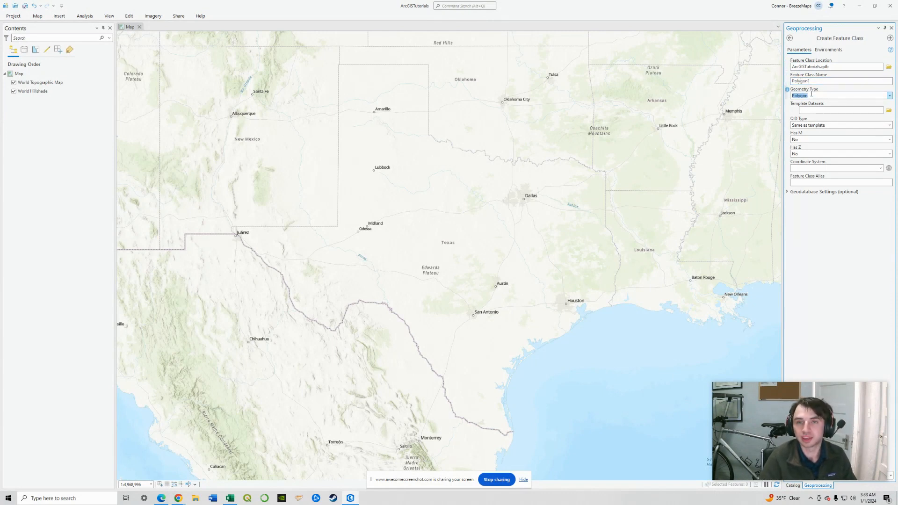
{"action": "left_click", "coordinate": [889, 95]}
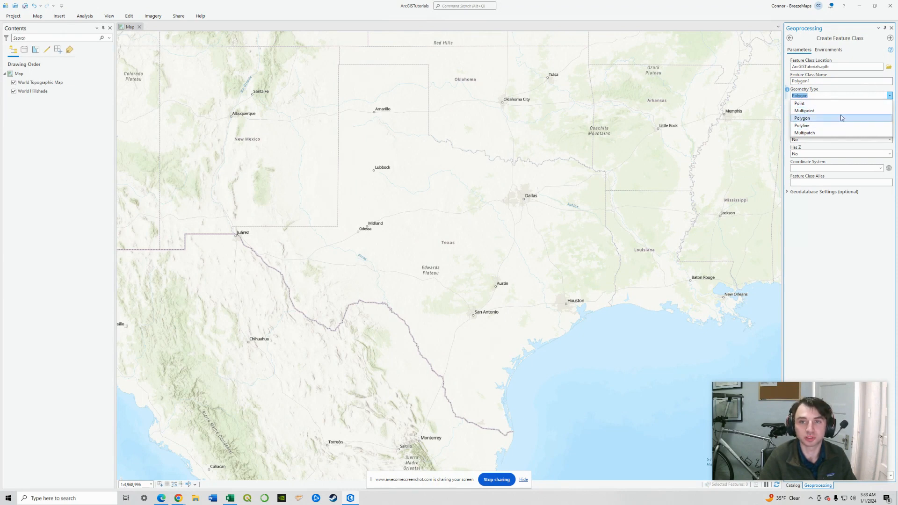
{"action": "left_click", "coordinate": [888, 96]}
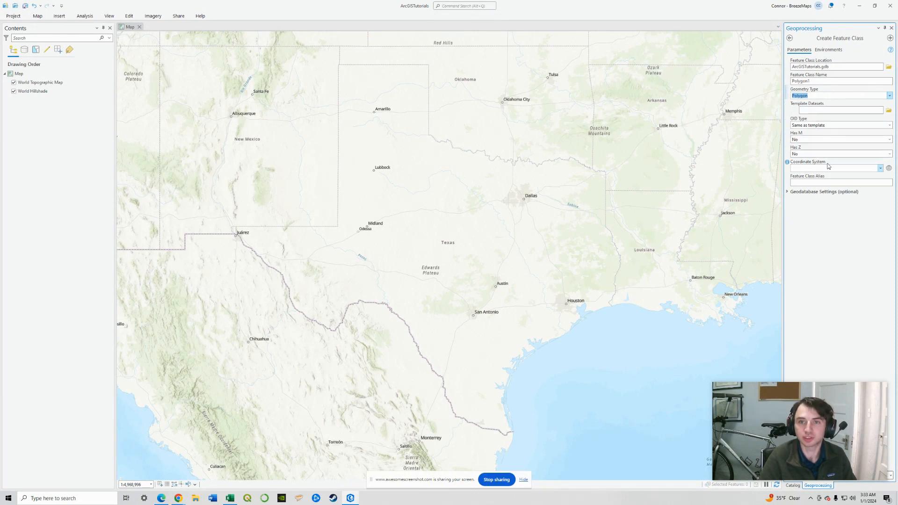
Set the coordinate system to WGS_1984_Web_Mercator_Auxiliary_Sphere and the alias to Polygon1, running the tool with these settings.
{"action": "left_click", "coordinate": [865, 169]}
{"action": "left_click", "coordinate": [881, 169]}
{"action": "left_click", "coordinate": [854, 177]}
{"action": "left_click", "coordinate": [849, 183]}
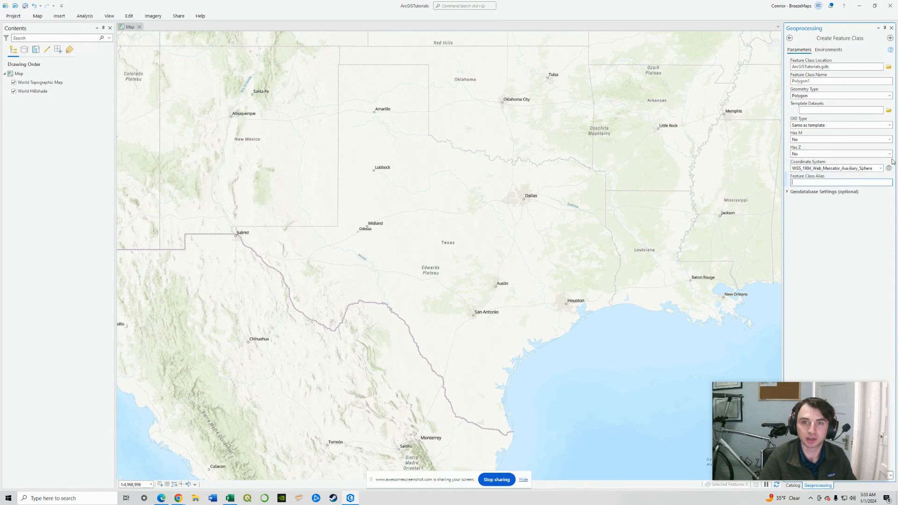
{"action": "type", "text": "Polygon1"}
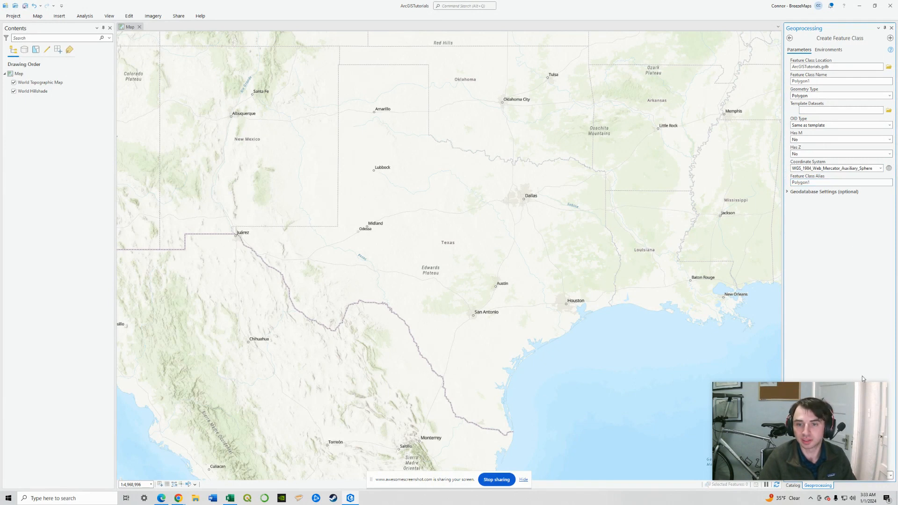
{"action": "left_click_drag", "start_coordinate": [859, 423], "coordinate": [844, 421]}
{"action": "left_click", "coordinate": [884, 476]}
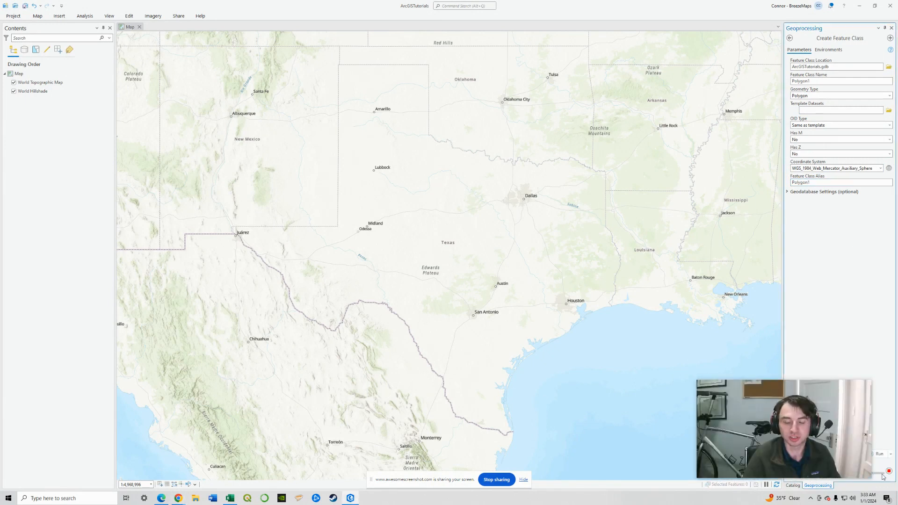
Examine the attribute table of the Polygon1 layer and close it.
{"action": "left_click", "coordinate": [14, 109]}
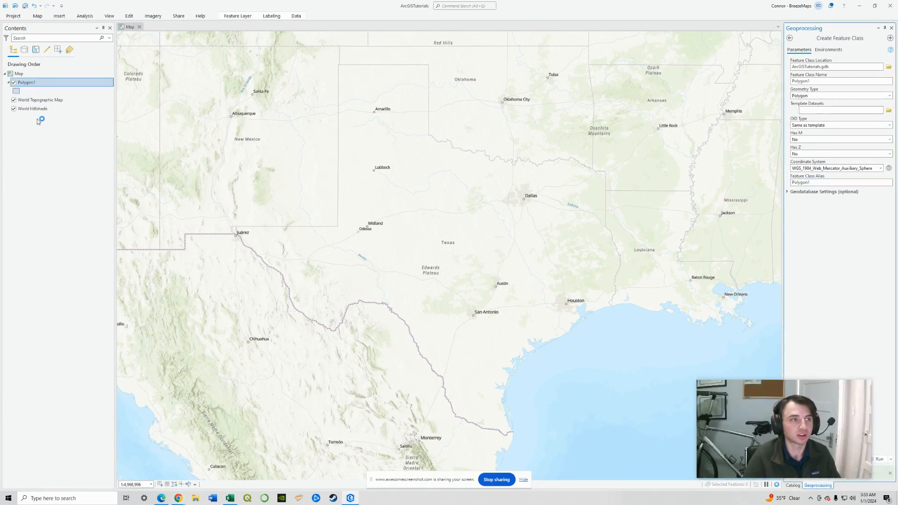
{"action": "right_click", "coordinate": [17, 91]}
{"action": "right_click", "coordinate": [26, 84]}
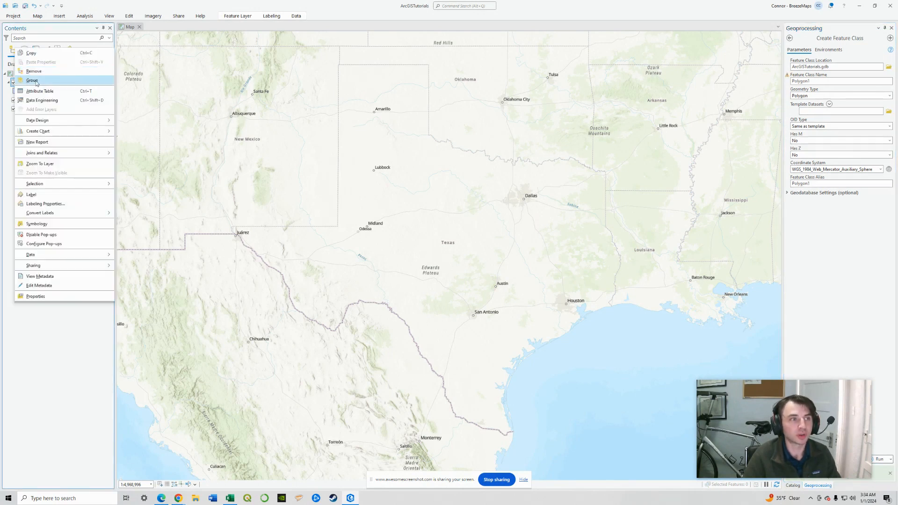
{"action": "left_click", "coordinate": [36, 92]}
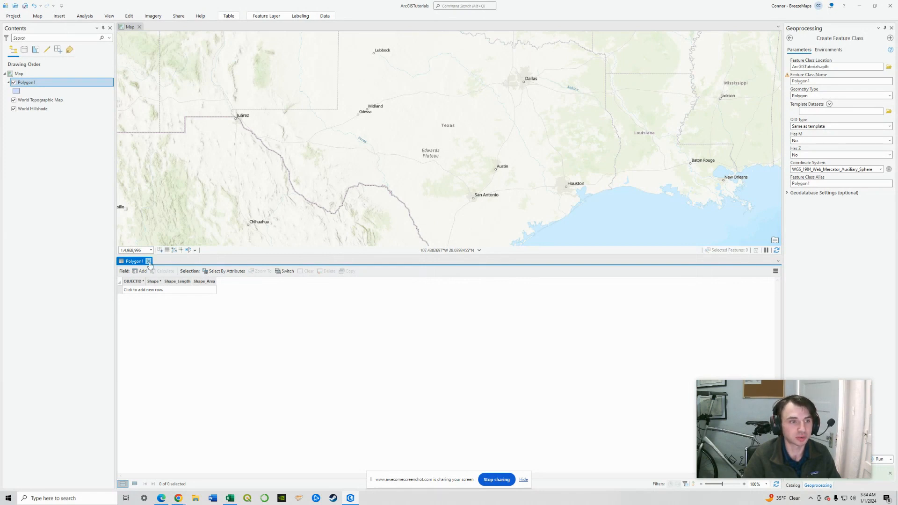
{"action": "left_click", "coordinate": [149, 261]}
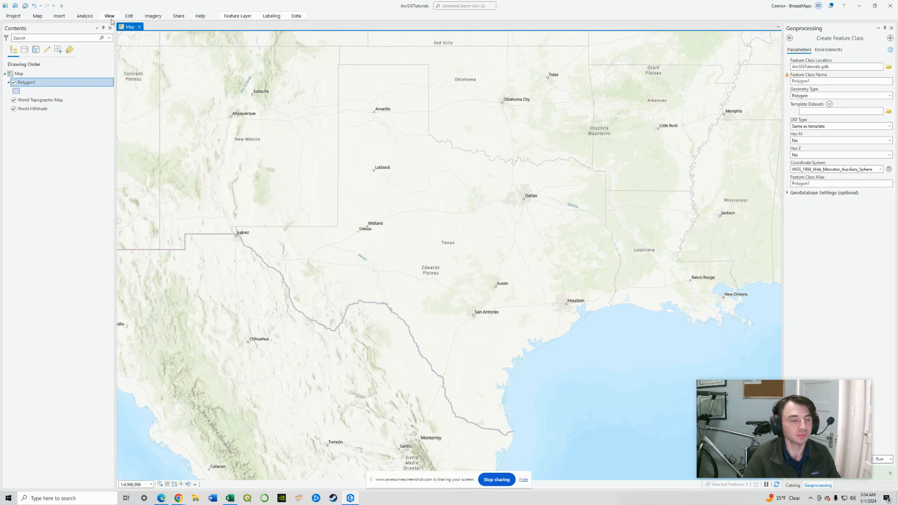
Keep the ribbon expanded and start creating a feature with the Polygon1 template's polygon construction tool.
{"action": "left_click", "coordinate": [127, 16]}
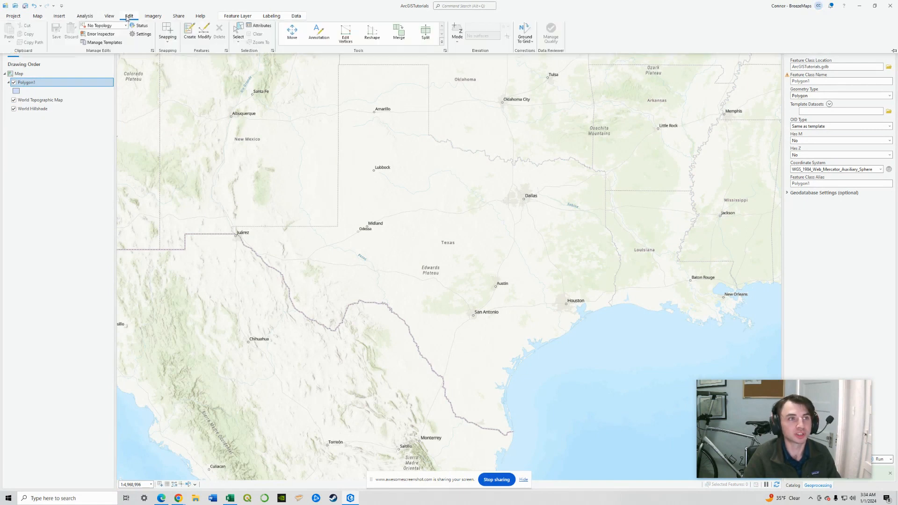
{"action": "left_click", "coordinate": [894, 51]}
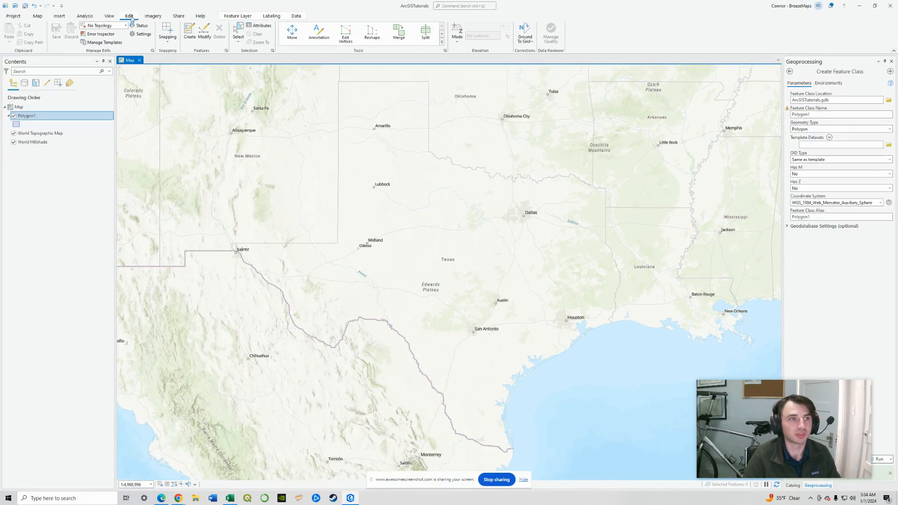
{"action": "left_click", "coordinate": [189, 31]}
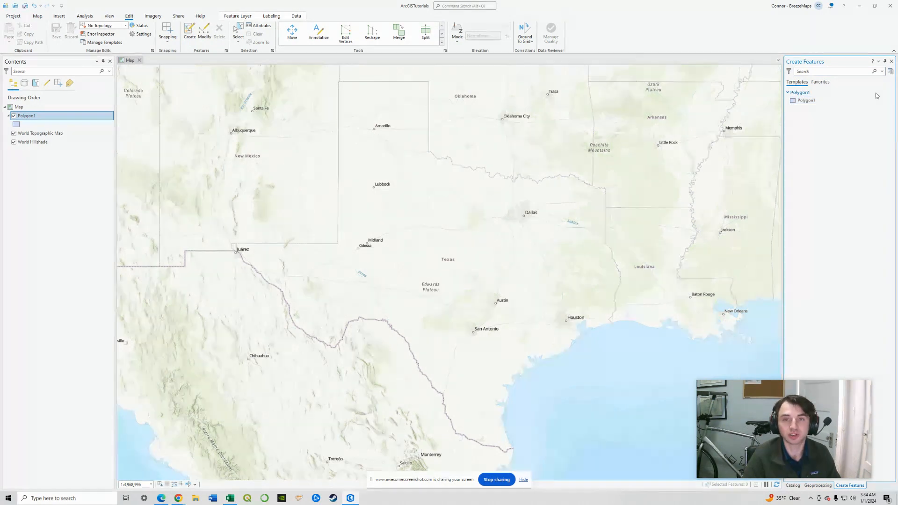
{"action": "left_click", "coordinate": [831, 103]}
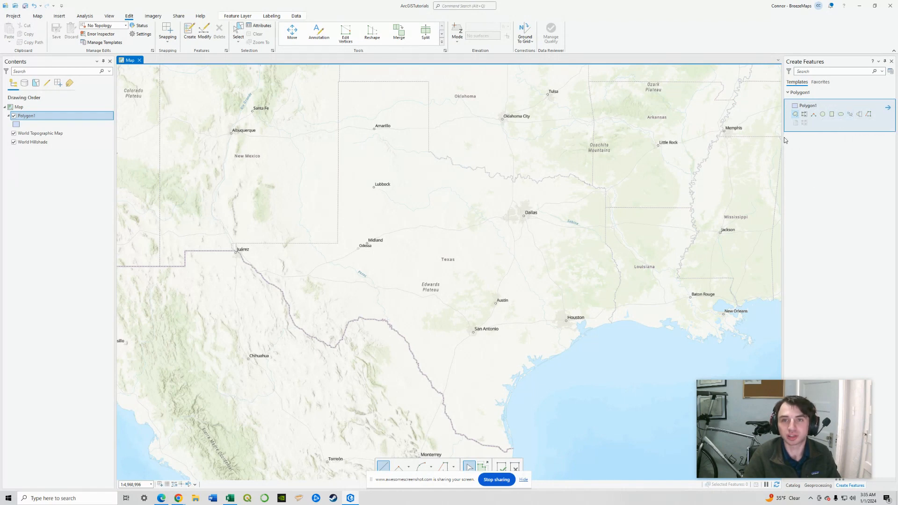
{"action": "left_click", "coordinate": [795, 115]}
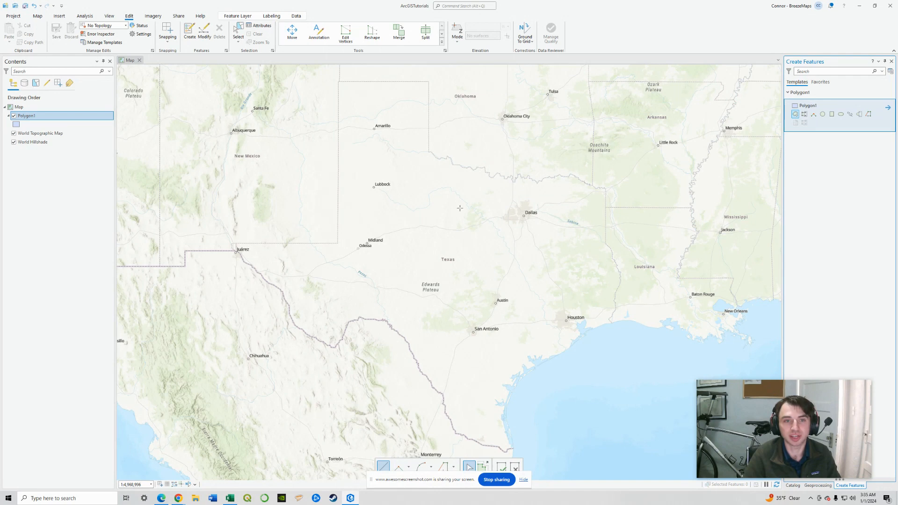
Draw a triangular polygon with vertices at Houston, Dallas and Austin, and finish the sketch.
{"action": "scroll", "coordinate": [504, 230], "scroll_direction": "up", "scroll_amount": 2}
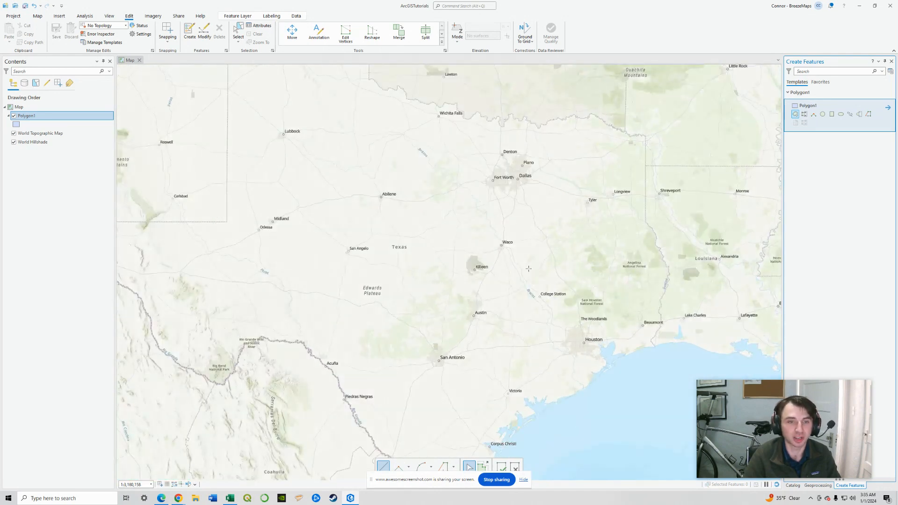
{"action": "scroll", "coordinate": [515, 198], "scroll_direction": "up", "scroll_amount": 2}
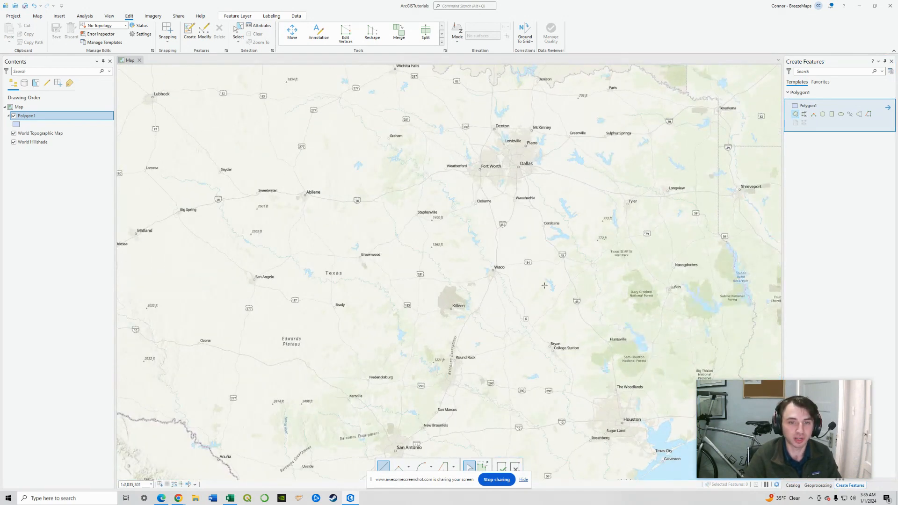
{"action": "left_click", "coordinate": [622, 422]}
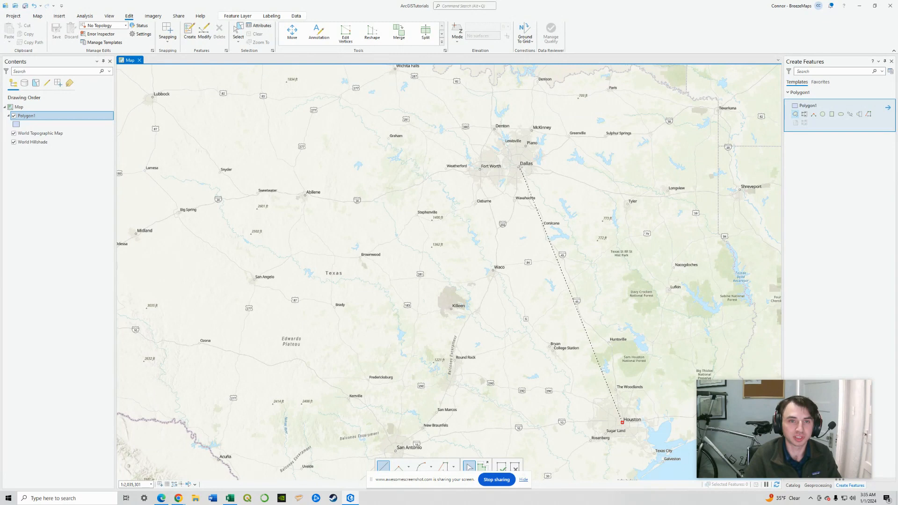
{"action": "left_click", "coordinate": [519, 168]}
{"action": "scroll", "coordinate": [453, 367], "scroll_direction": "down", "scroll_amount": 1}
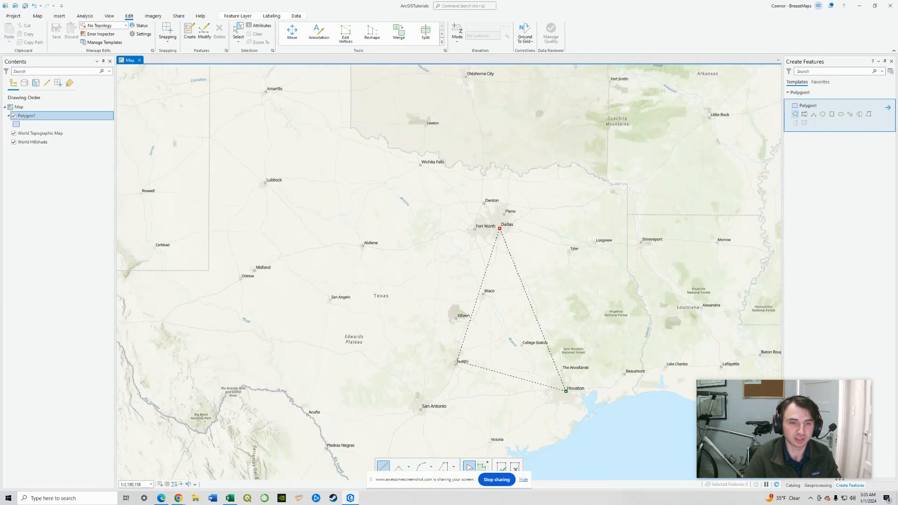
{"action": "left_click", "coordinate": [455, 363]}
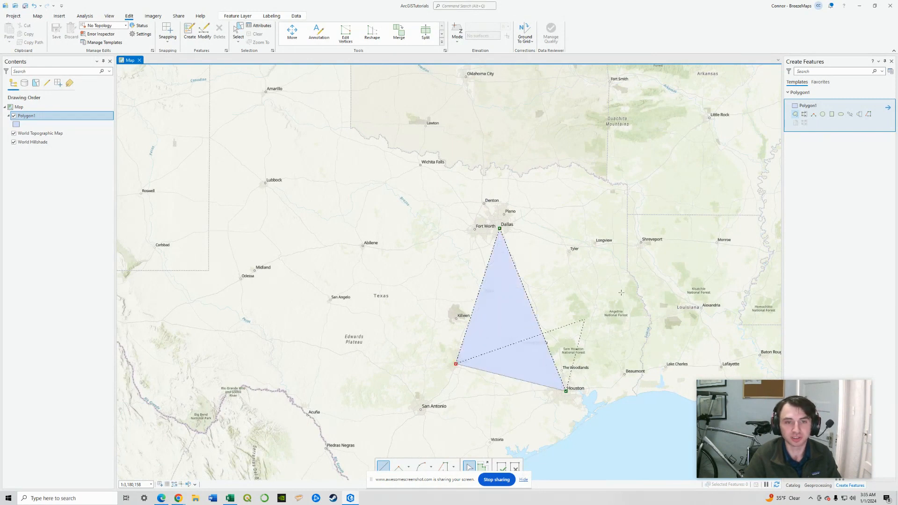
{"action": "scroll", "coordinate": [603, 321], "scroll_direction": "up", "scroll_amount": 1}
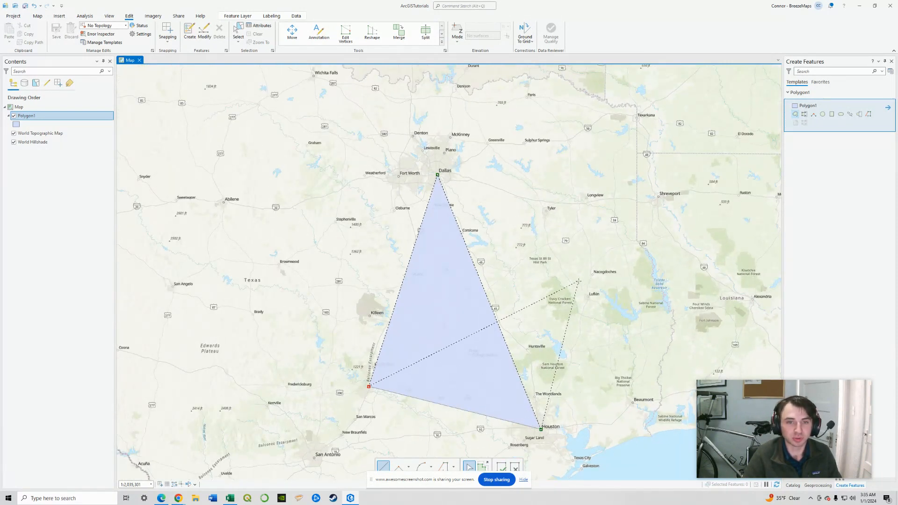
{"action": "right_click", "coordinate": [536, 287]}
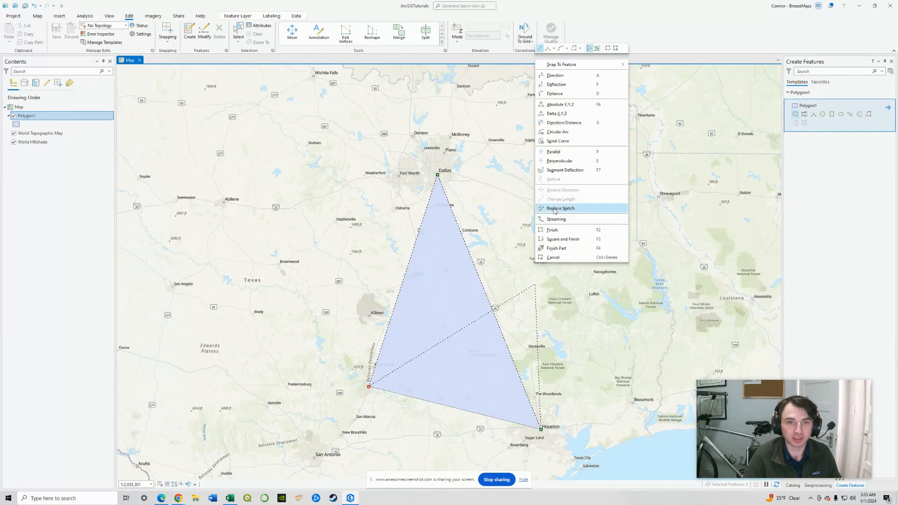
{"action": "left_click", "coordinate": [589, 234]}
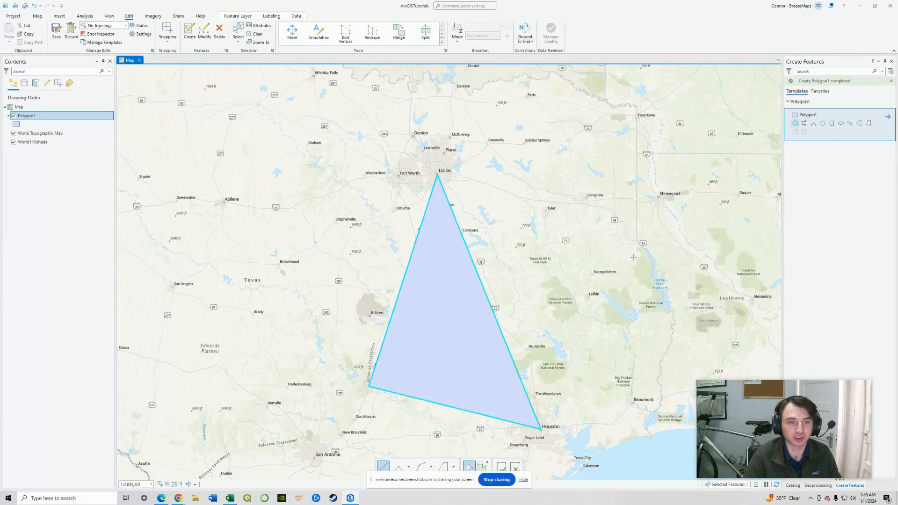
Open the attribute table of the Polygon1 layer to examine the new polygon's shape length and area.
{"action": "scroll", "coordinate": [630, 398], "scroll_direction": "down", "scroll_amount": 2}
{"action": "left_click_drag", "start_coordinate": [564, 404], "coordinate": [543, 321]}
{"action": "scroll", "coordinate": [559, 330], "scroll_direction": "down", "scroll_amount": 2}
{"action": "scroll", "coordinate": [542, 320], "scroll_direction": "up", "scroll_amount": 2}
{"action": "scroll", "coordinate": [543, 320], "scroll_direction": "up", "scroll_amount": 2}
{"action": "left_click", "coordinate": [21, 116]}
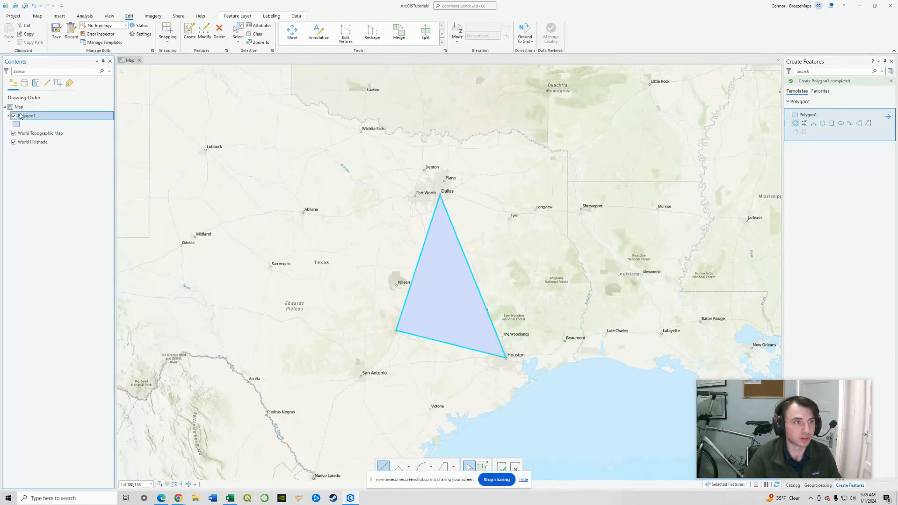
{"action": "right_click", "coordinate": [21, 115]}
{"action": "left_click", "coordinate": [37, 101]}
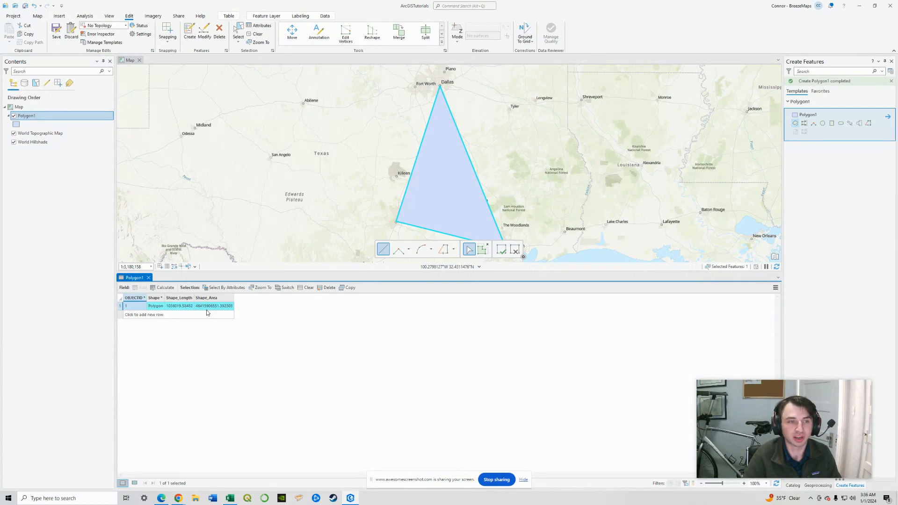
{"action": "left_click", "coordinate": [163, 287]}
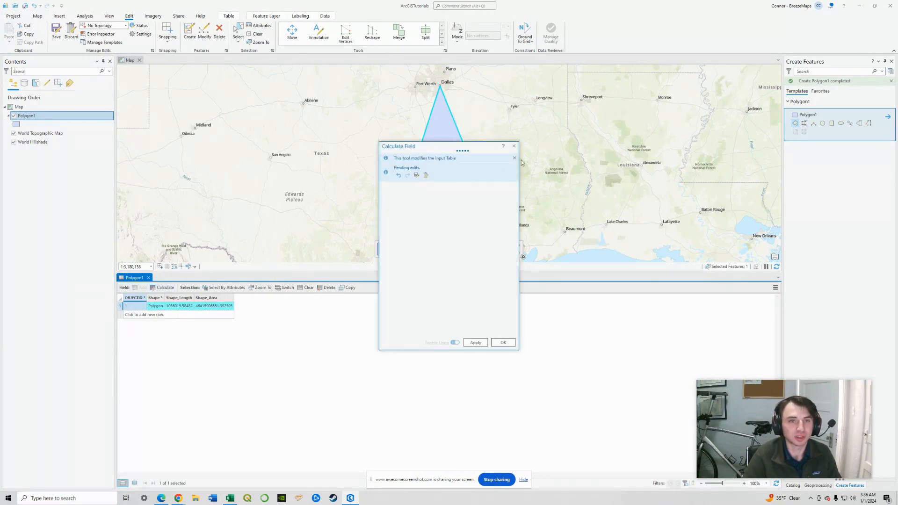
{"action": "left_click_drag", "start_coordinate": [468, 147], "coordinate": [575, 94]}
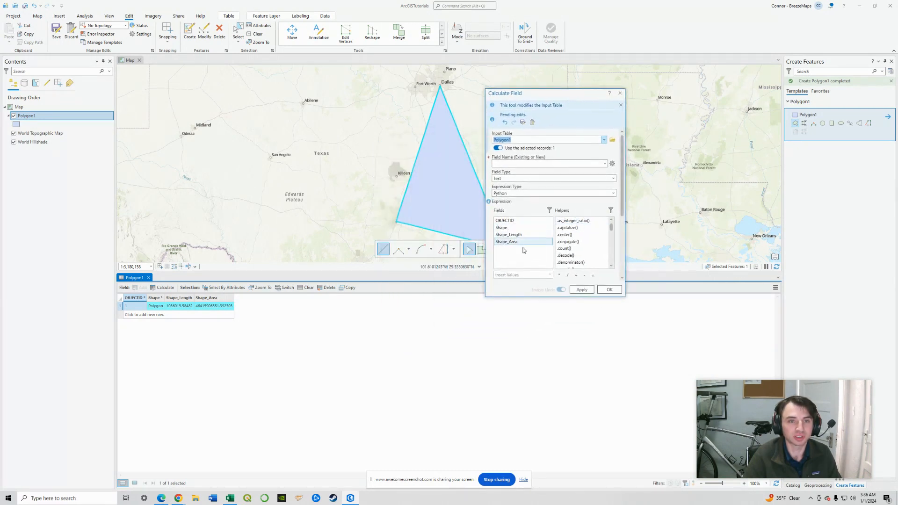
{"action": "scroll", "coordinate": [582, 238], "scroll_direction": "down", "scroll_amount": 1}
{"action": "scroll", "coordinate": [582, 238], "scroll_direction": "down", "scroll_amount": 10}
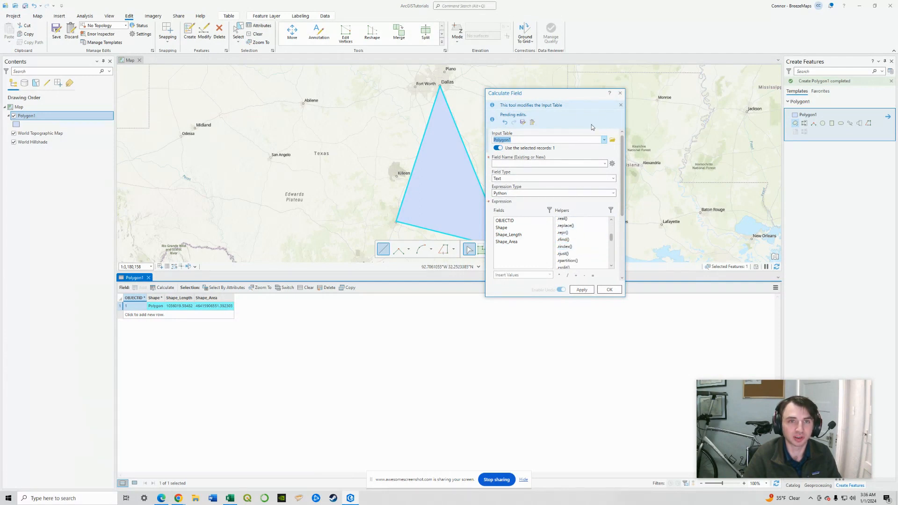
{"action": "left_click", "coordinate": [620, 93]}
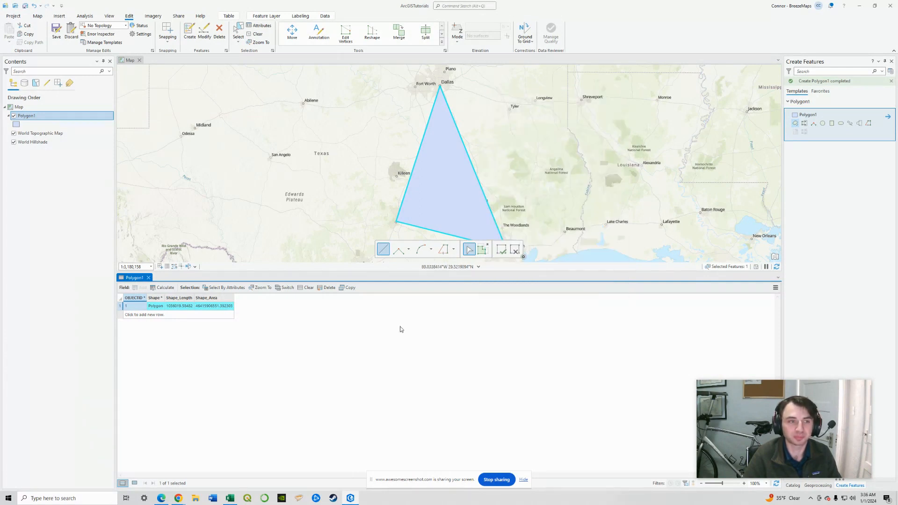
Close the attribute table and draw a second Polygon1 feature connecting Houston, San Antonio and Corpus Christi, finishing the sketch.
{"action": "left_click", "coordinate": [149, 277]}
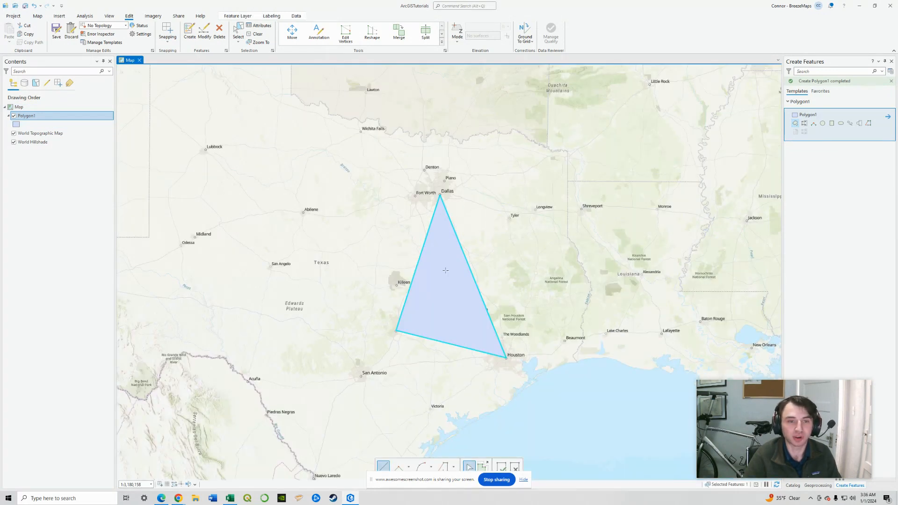
{"action": "left_click_drag", "start_coordinate": [494, 262], "coordinate": [501, 243]}
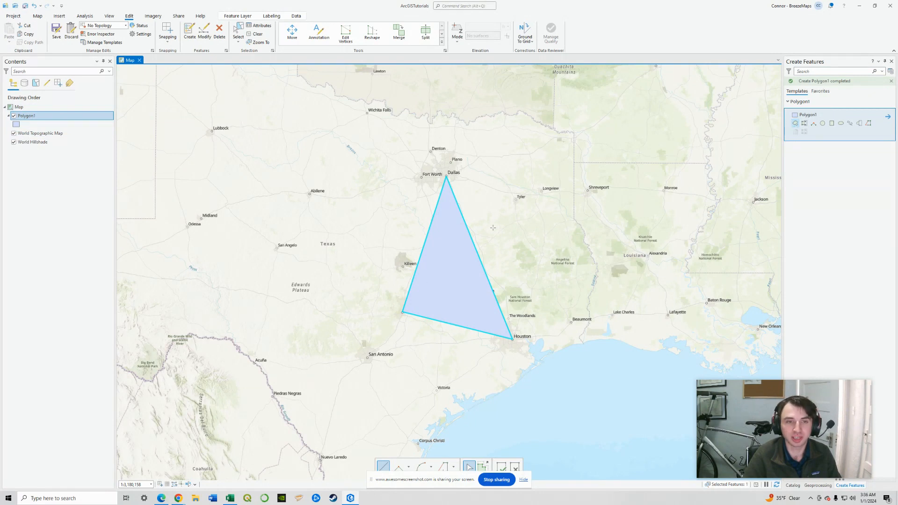
{"action": "left_click_drag", "start_coordinate": [425, 371], "coordinate": [451, 335]}
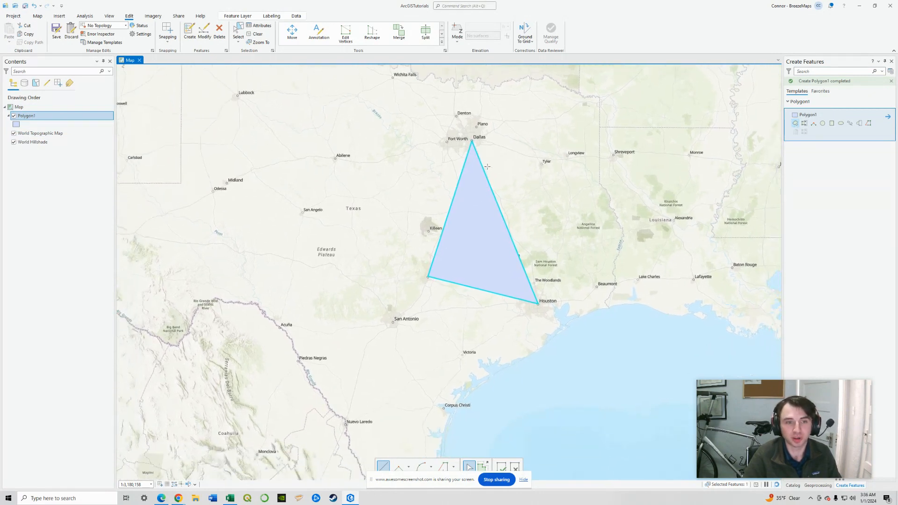
{"action": "scroll", "coordinate": [445, 328], "scroll_direction": "up", "scroll_amount": 2}
{"action": "left_click_drag", "start_coordinate": [557, 308], "coordinate": [578, 230]}
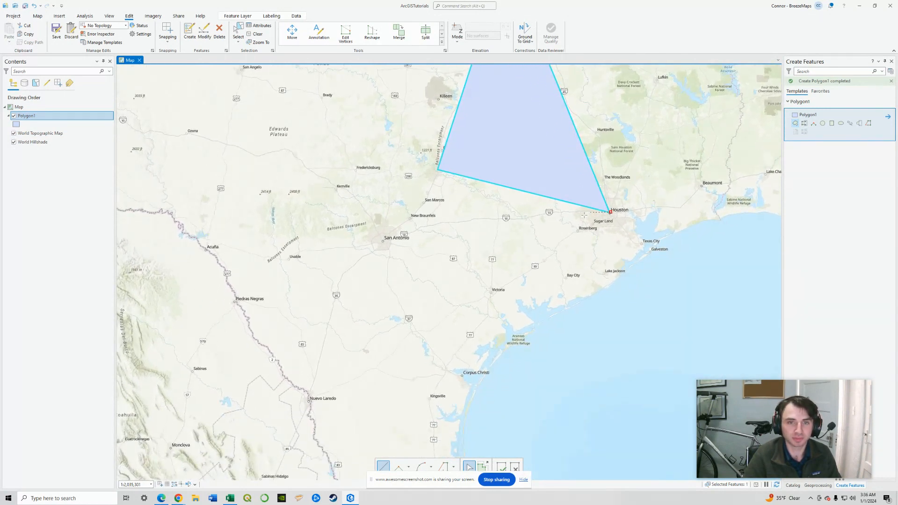
{"action": "left_click", "coordinate": [384, 241]}
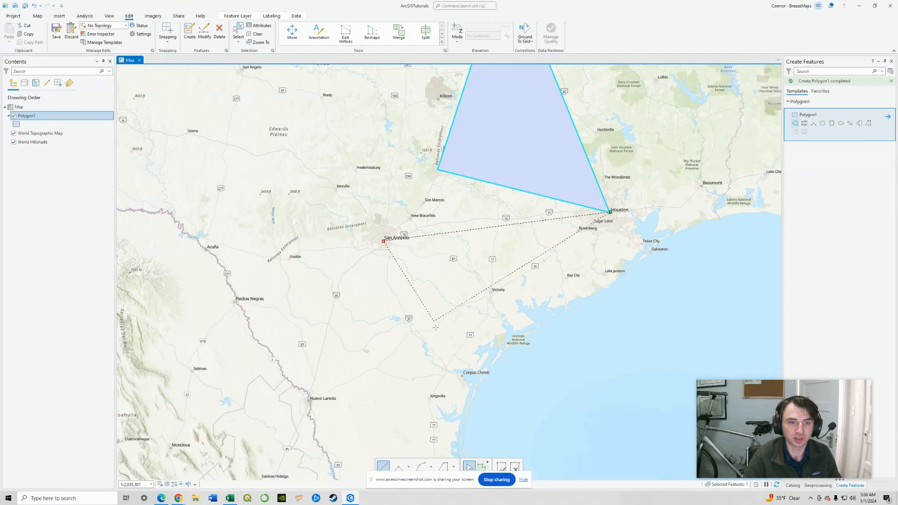
{"action": "left_click", "coordinate": [462, 375]}
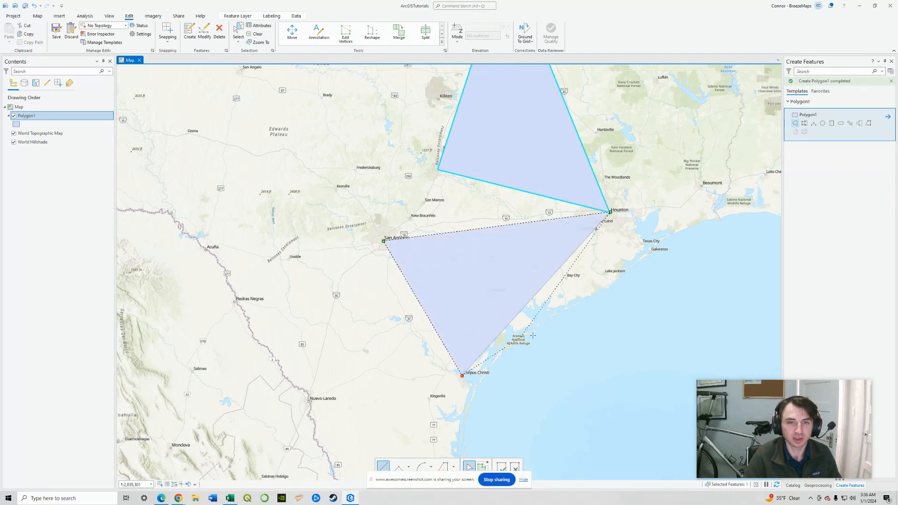
{"action": "scroll", "coordinate": [570, 338], "scroll_direction": "up", "scroll_amount": 1}
{"action": "right_click", "coordinate": [574, 337]}
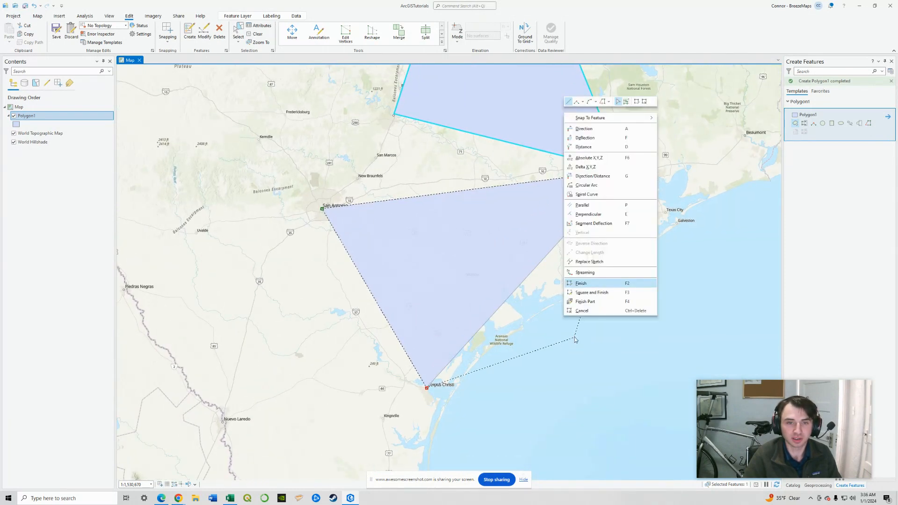
{"action": "left_click", "coordinate": [581, 284]}
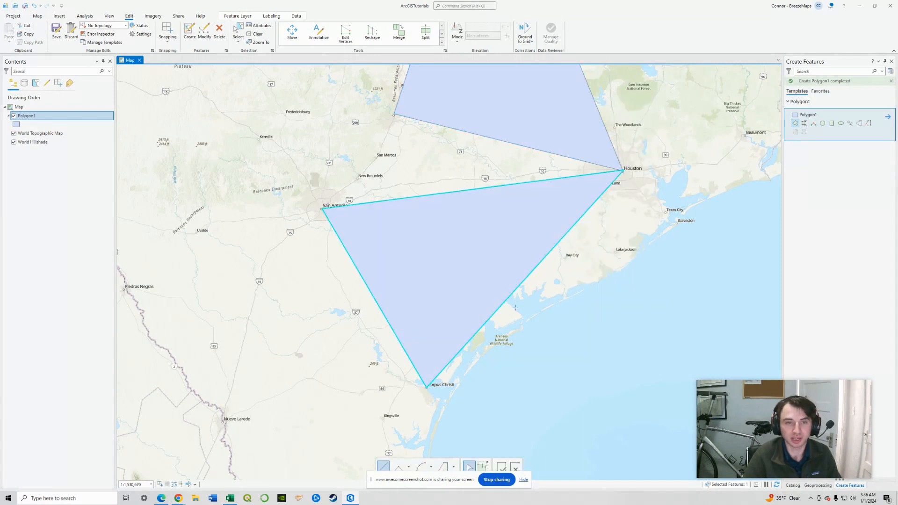
Examine the records of both polygons in the Polygon1 attribute table.
{"action": "scroll", "coordinate": [515, 308], "scroll_direction": "down", "scroll_amount": 5}
{"action": "scroll", "coordinate": [632, 262], "scroll_direction": "up", "scroll_amount": 2}
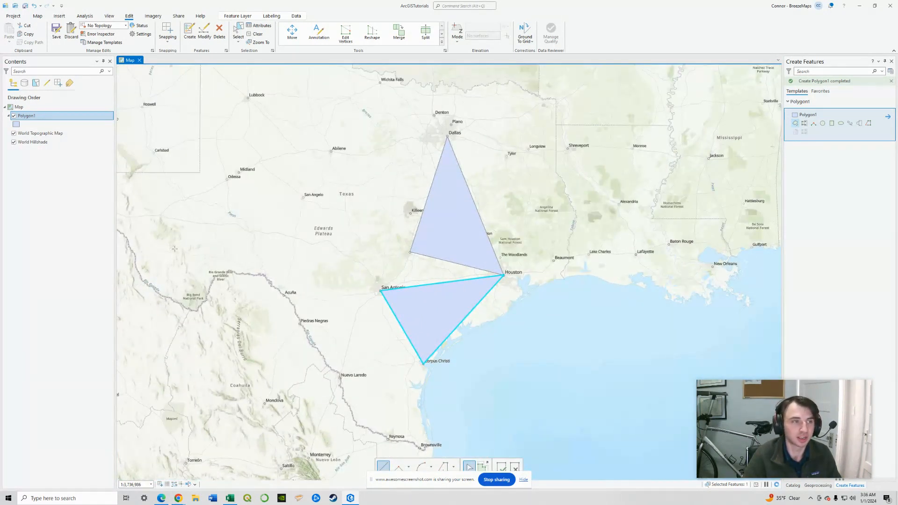
{"action": "right_click", "coordinate": [75, 116]}
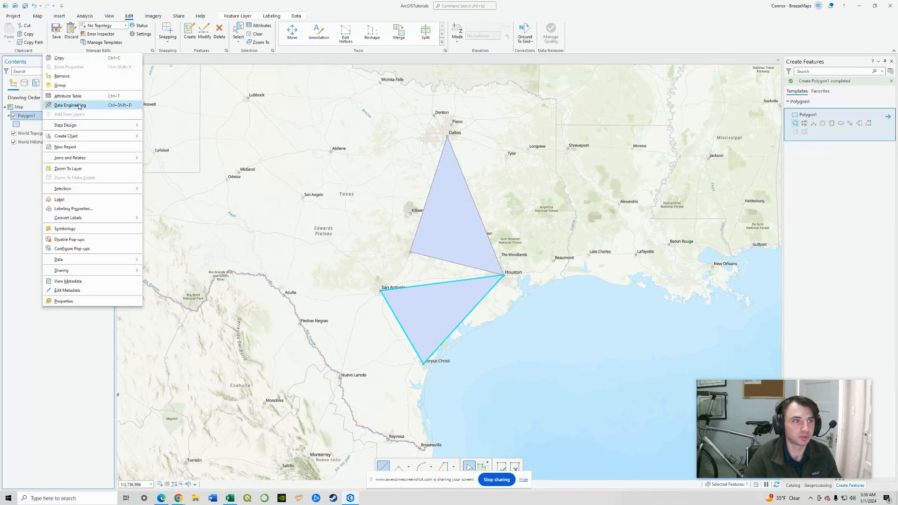
{"action": "left_click", "coordinate": [68, 96]}
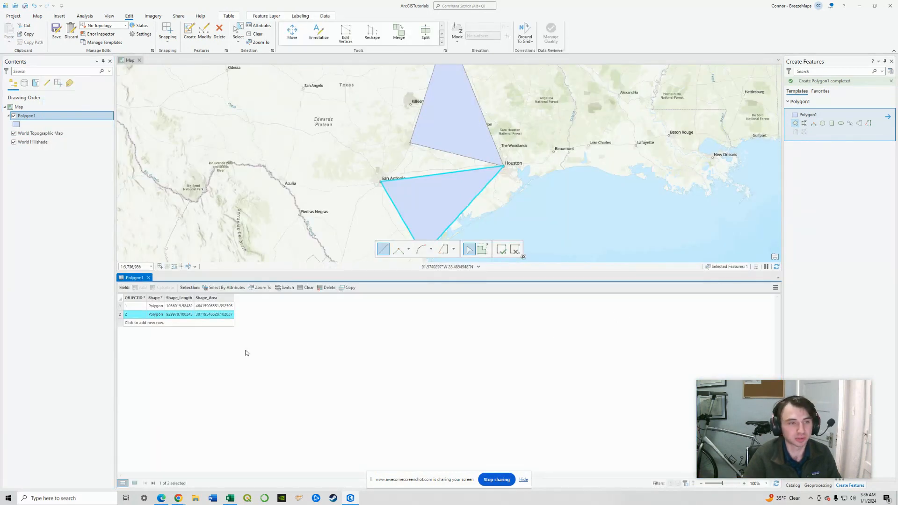
{"action": "left_click", "coordinate": [134, 298]}
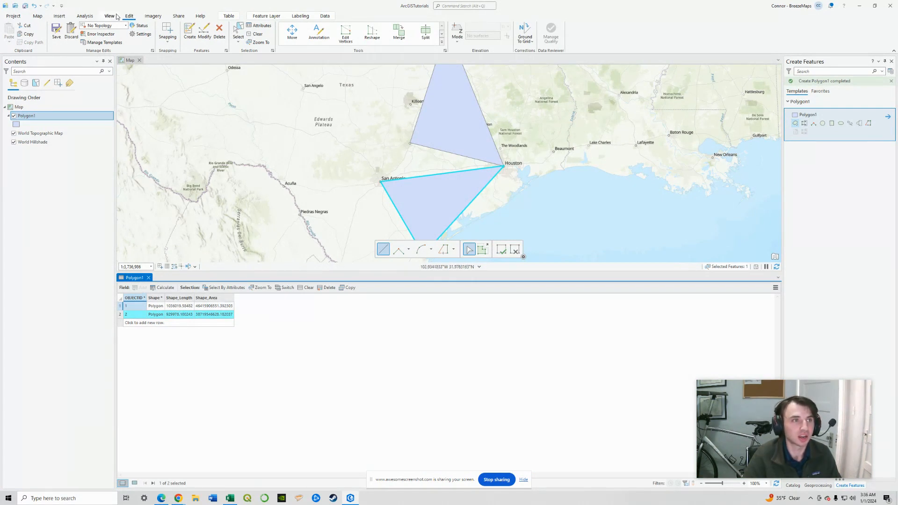
Save all edits made to the Polygon1 features and close the attribute table.
{"action": "left_click", "coordinate": [56, 31]}
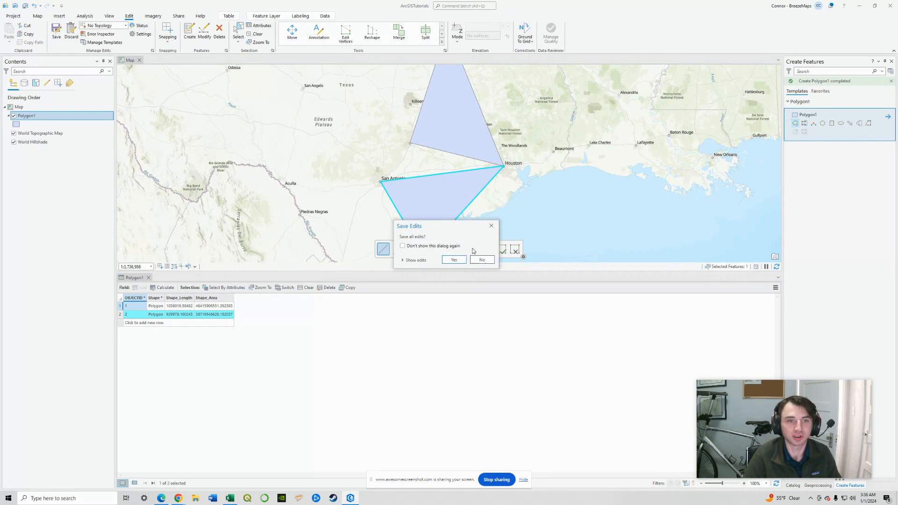
{"action": "left_click", "coordinate": [454, 260]}
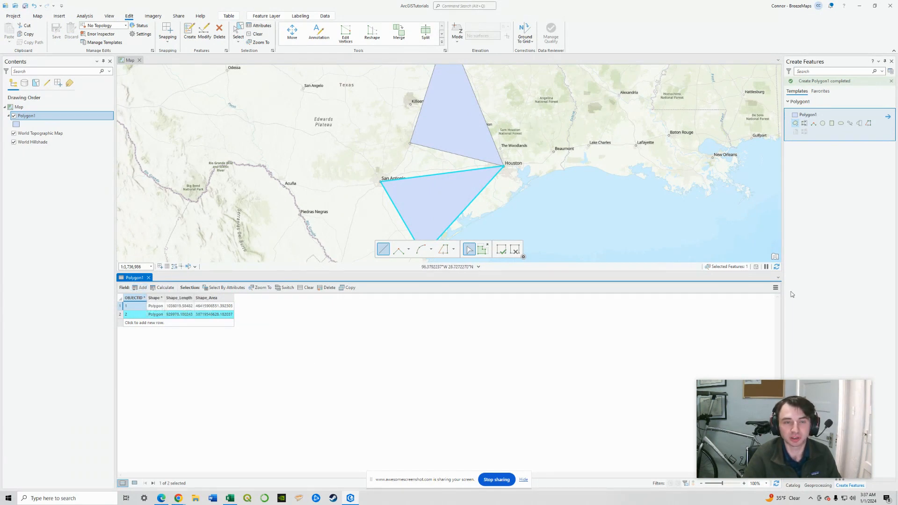
{"action": "scroll", "coordinate": [538, 168], "scroll_direction": "down", "scroll_amount": 2}
{"action": "scroll", "coordinate": [577, 160], "scroll_direction": "up", "scroll_amount": 2}
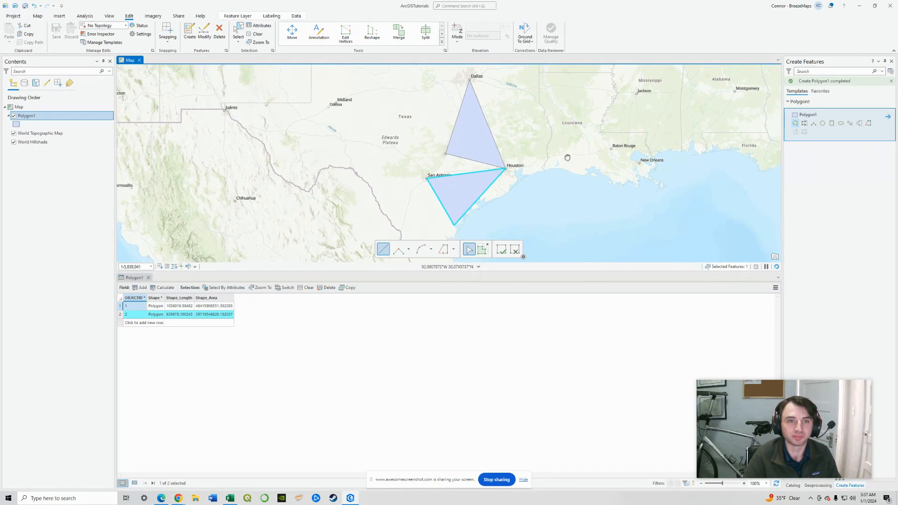
{"action": "left_click_drag", "start_coordinate": [531, 136], "coordinate": [552, 168]}
{"action": "scroll", "coordinate": [552, 167], "scroll_direction": "up", "scroll_amount": 2}
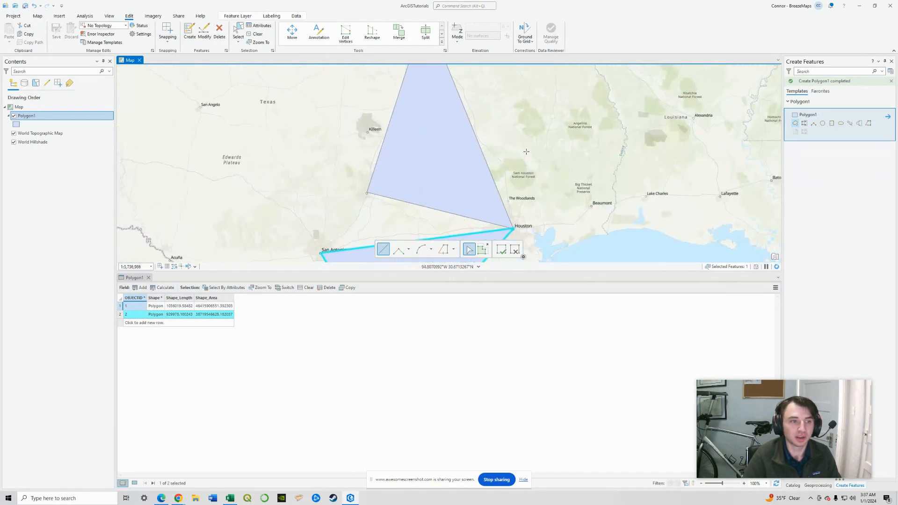
{"action": "scroll", "coordinate": [477, 143], "scroll_direction": "down", "scroll_amount": 2}
{"action": "scroll", "coordinate": [504, 149], "scroll_direction": "down", "scroll_amount": 2}
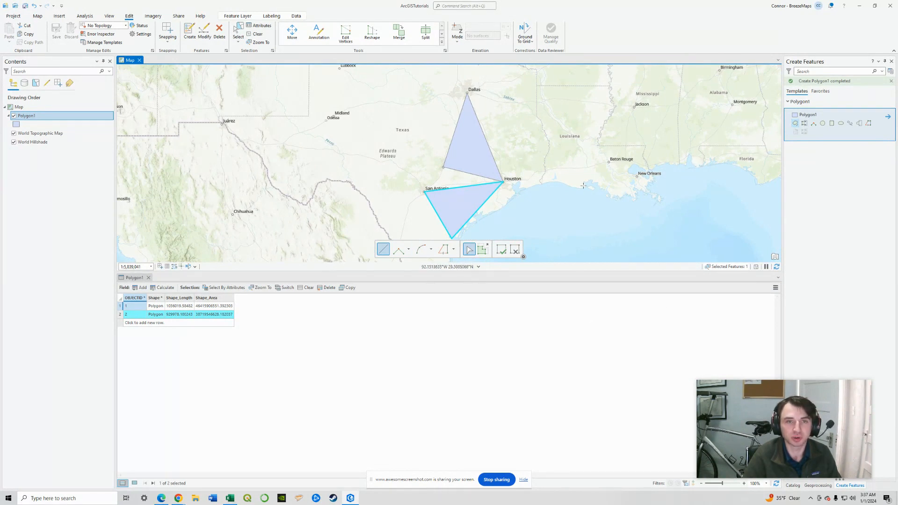
{"action": "left_click", "coordinate": [148, 277]}
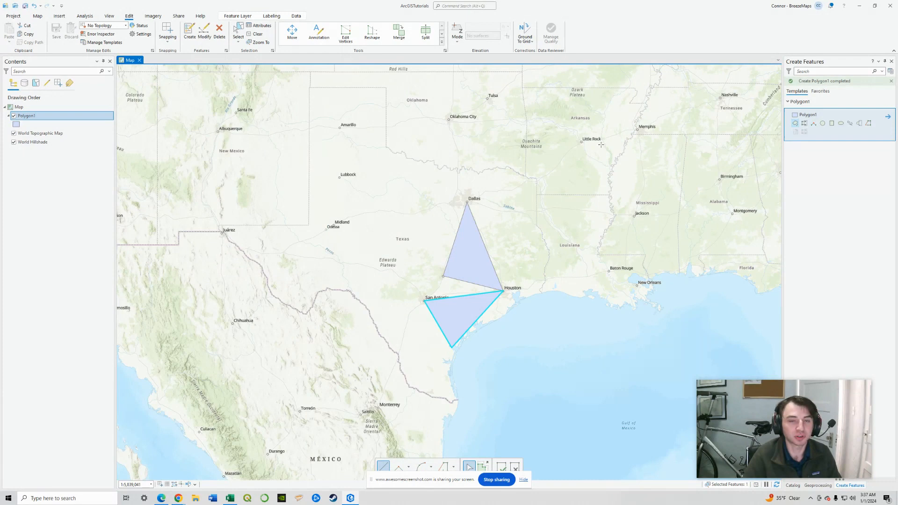
{"action": "scroll", "coordinate": [547, 309], "scroll_direction": "up", "scroll_amount": 2}
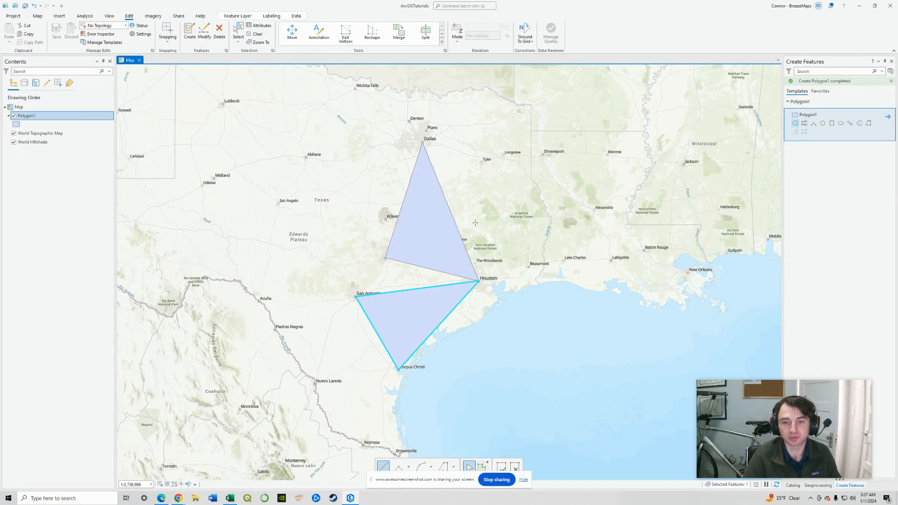
{"action": "left_click_drag", "start_coordinate": [346, 264], "coordinate": [366, 290]}
{"action": "scroll", "coordinate": [482, 234], "scroll_direction": "up", "scroll_amount": 2}
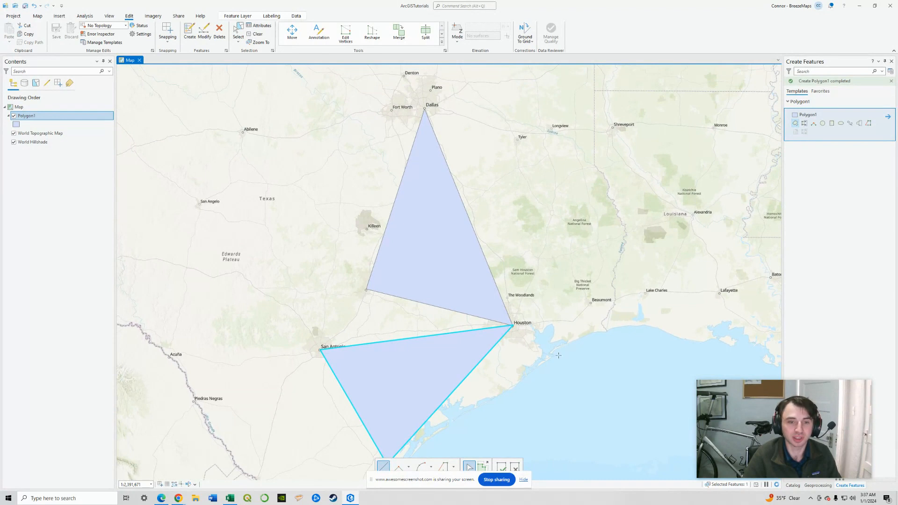